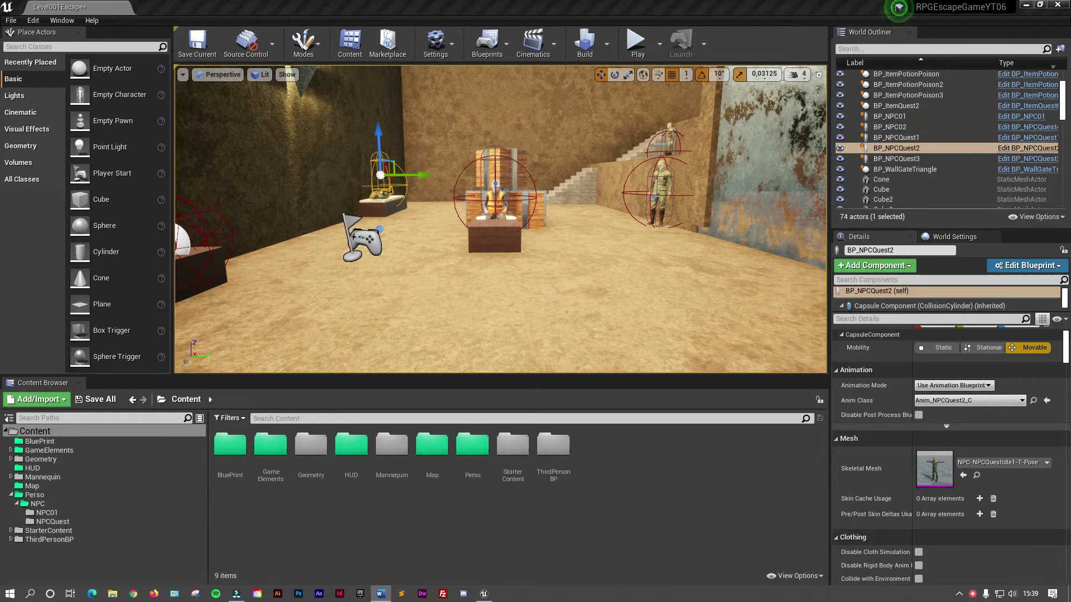
Create a new Widget Blueprint inside the HUD folder.
double_click(351, 445)
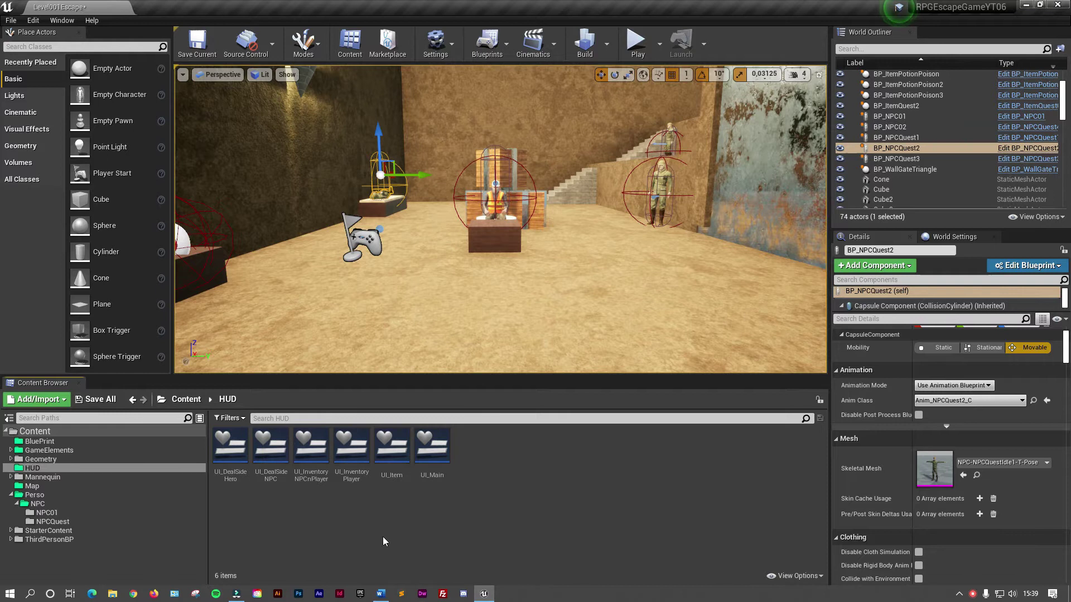
right_click(472, 485)
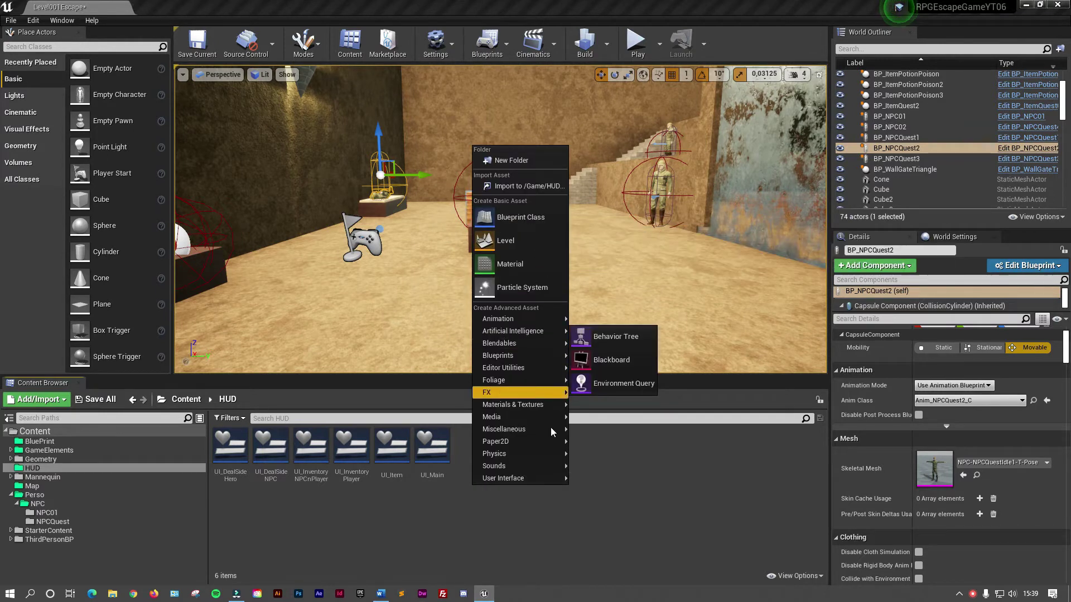
mouse_move(543, 480)
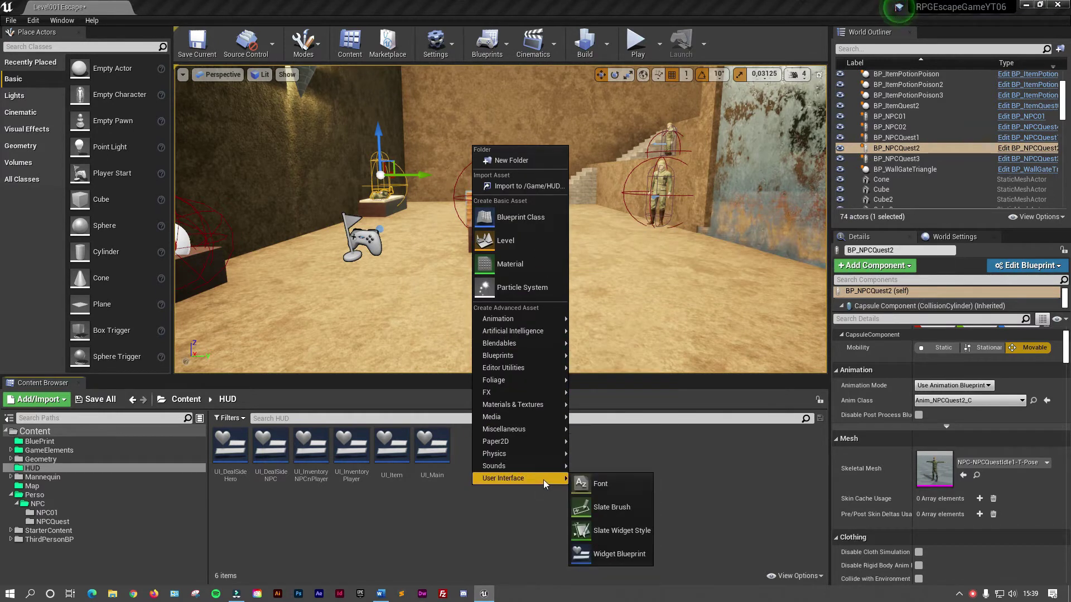
left_click(629, 555)
Name the new widget blueprint UI_Quest and open it in the designer.
type("UI_")
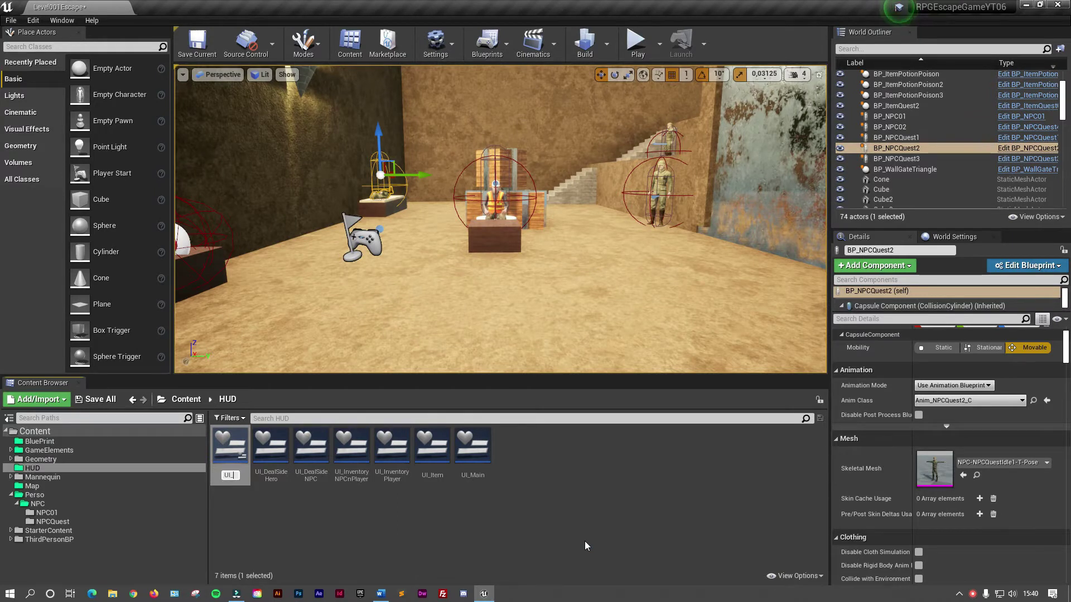
type("Int")
type("eractio")
key("BackSpace")
key("BackSpace")
key("BackSpace")
key("BackSpace")
key("BackSpace")
key("BackSpace")
key("BackSpace")
key("BackSpace")
key("BackSpace")
key("BackSpace")
type("Quest")
key("Return")
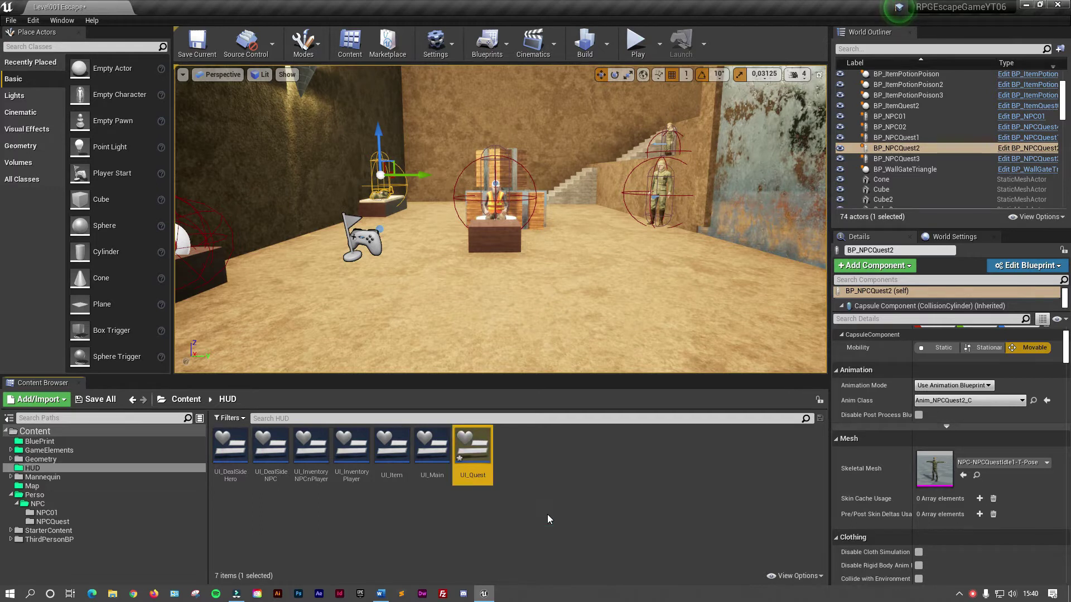
double_click(483, 450)
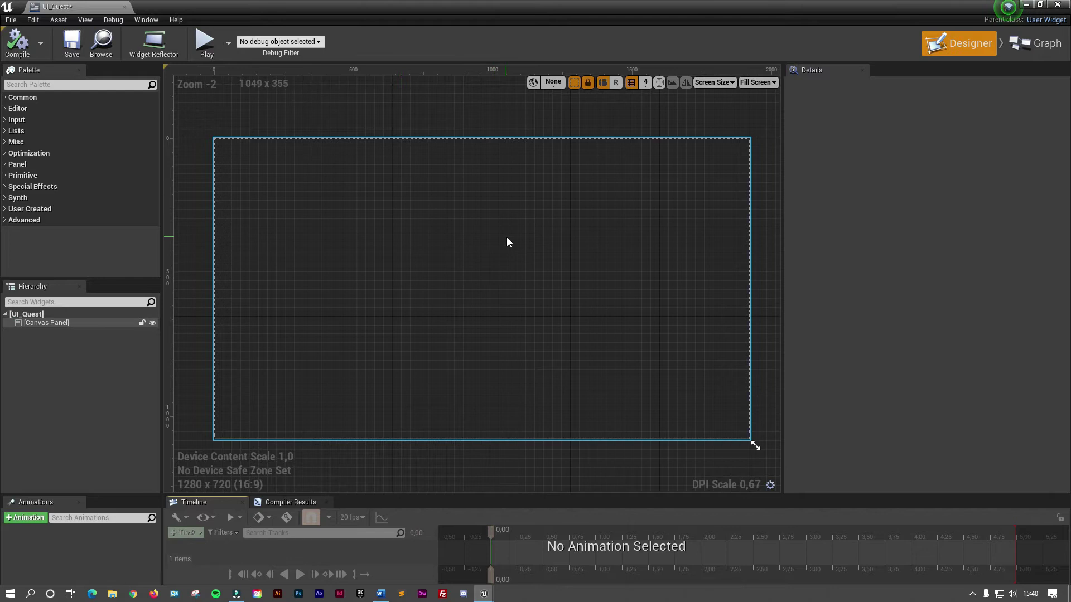
Clear the canvas selection and put the cursor in the Palette search box.
left_click(277, 118)
left_click(65, 85)
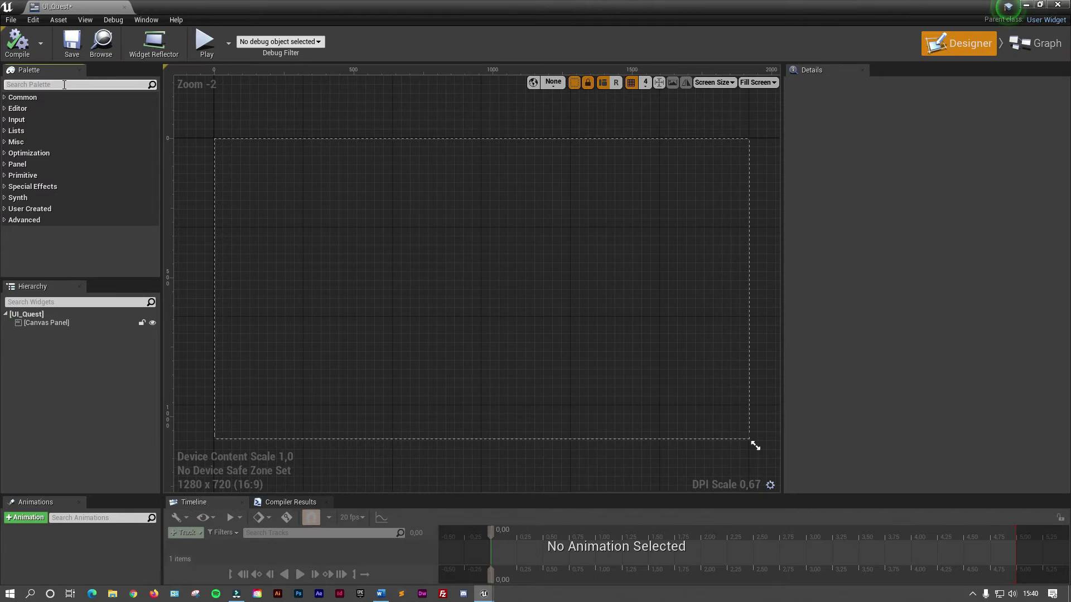
Search the Palette for Border and drop a Border widget onto the canvas.
type("border")
mouse_move(41, 109)
left_mouse_down()
mouse_move(223, 139)
mouse_move(384, 193)
left_mouse_up()
scroll(849, 341, "down", 3)
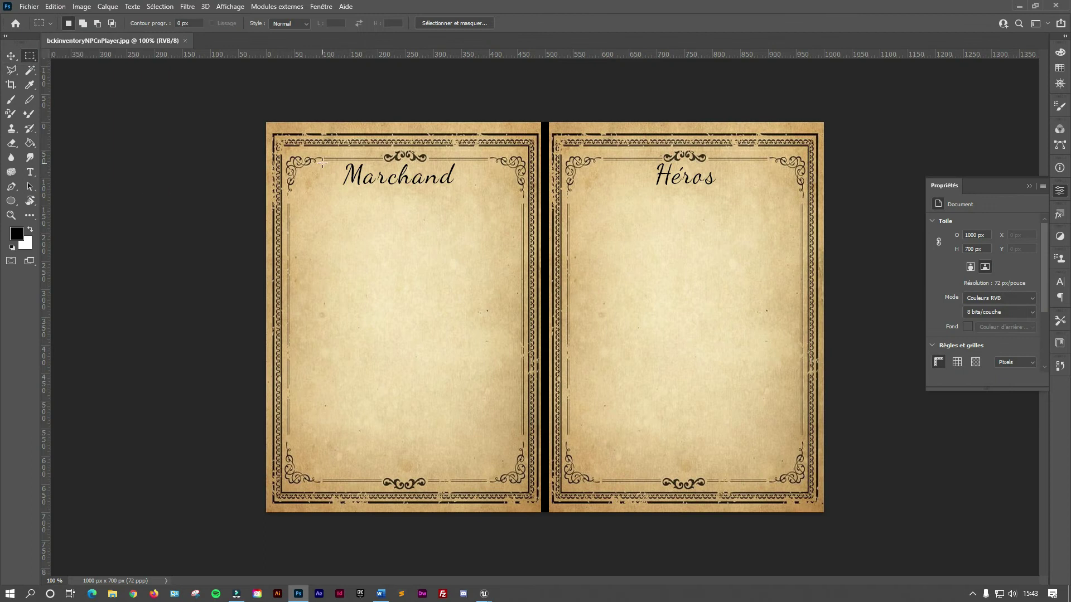
In Photoshop, clone-stamp over the Marchand and Héros titles and the light patch.
left_click_drag(319, 162, 490, 431)
left_click_drag(605, 162, 769, 458, "shift")
key("s")
key("0")
left_click_drag(335, 179, 457, 184)
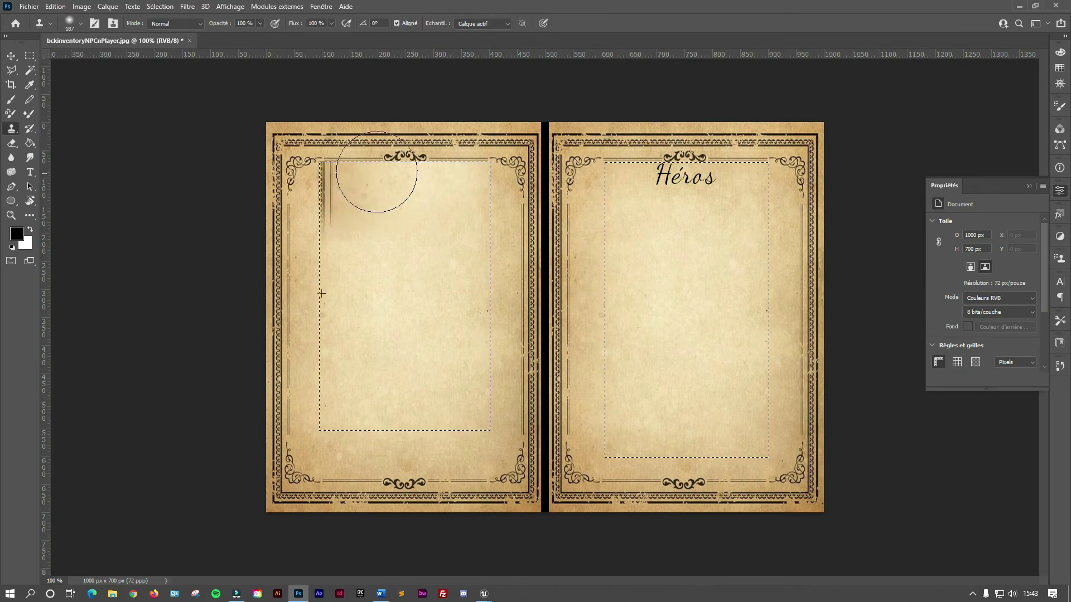
left_click_drag(647, 176, 719, 178)
key("ctrl+d")
key("[")
key("[")
key("[")
left_click_drag(322, 225, 440, 215)
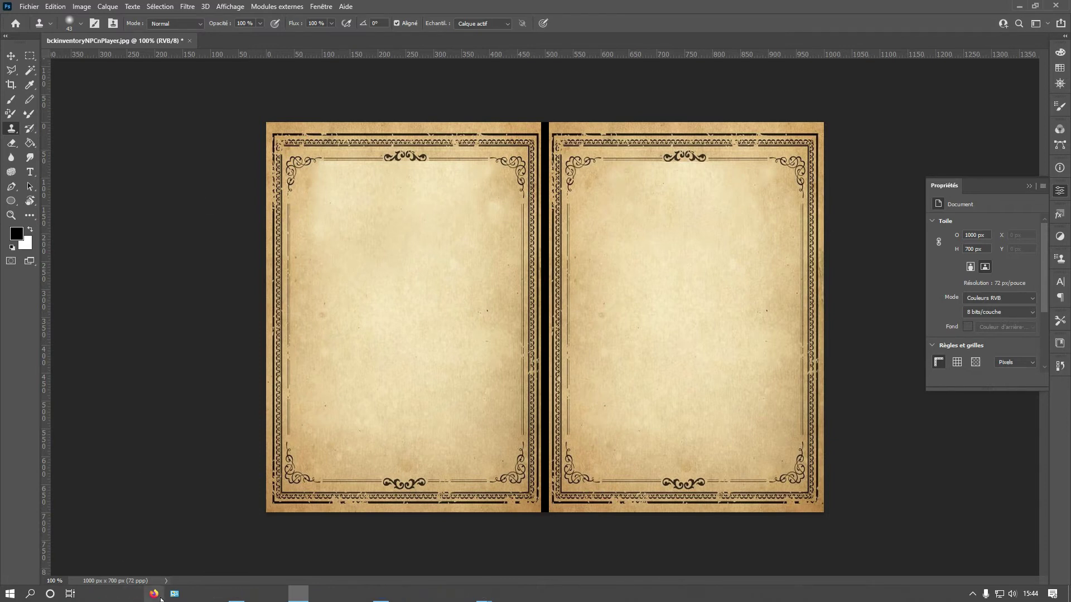
Find a game interface reference pin on Pinterest.
left_click(133, 594)
type("pinterest")
key("Return")
left_click(227, 215)
left_click(304, 118)
left_click(499, 175)
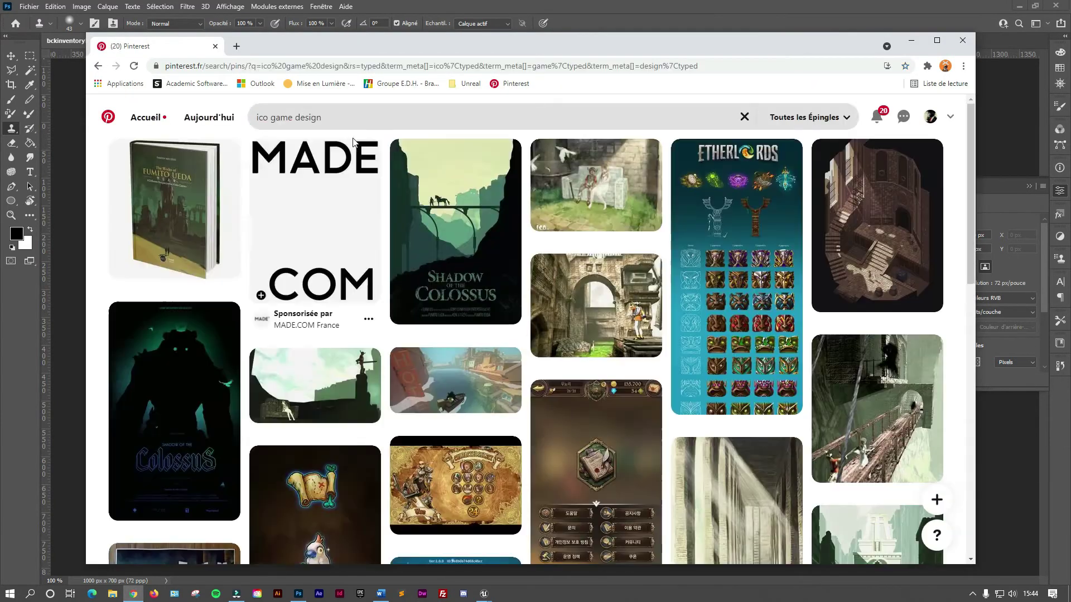
left_click(455, 488)
scroll(485, 356, "down", 1)
left_click(298, 593)
Draw a polygonal selection around the hexagonal icon in the pasted reference.
key("l")
left_click(546, 242)
left_click(585, 322)
left_click(545, 350)
double_click(505, 266)
key("Delete")
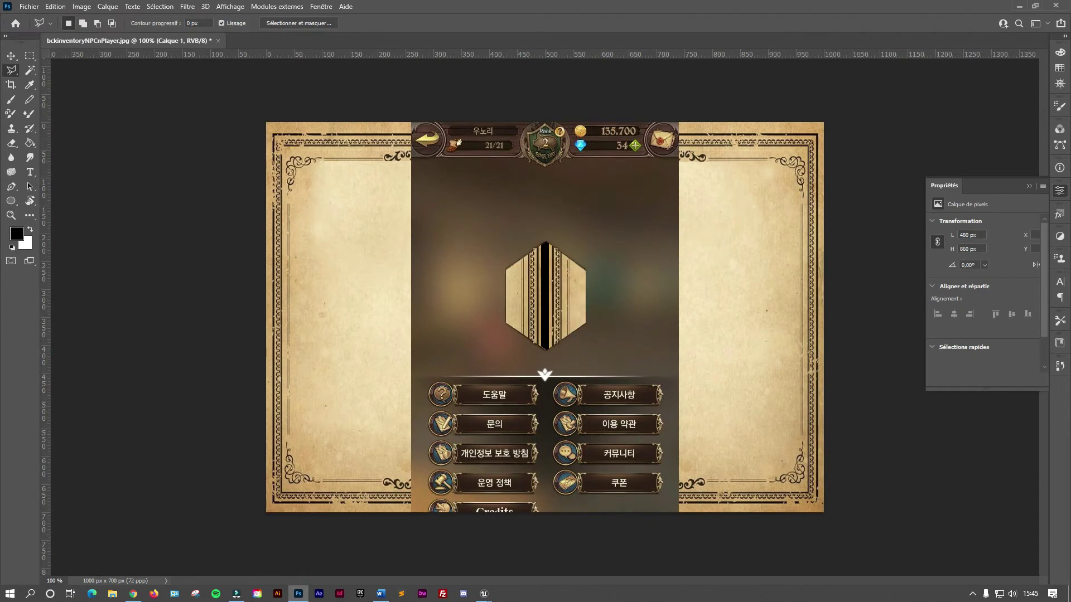
Keep only the hexagon icon and move it to the top of the spine.
key("Delete")
key("ctrl+v")
left_click_drag(617, 318, 500, 206, "ctrl")
Delete a narrow spine strip on the background copy layer to transparency.
key("m")
left_click_drag(540, 120, 548, 536)
key("alt+bracketleft")
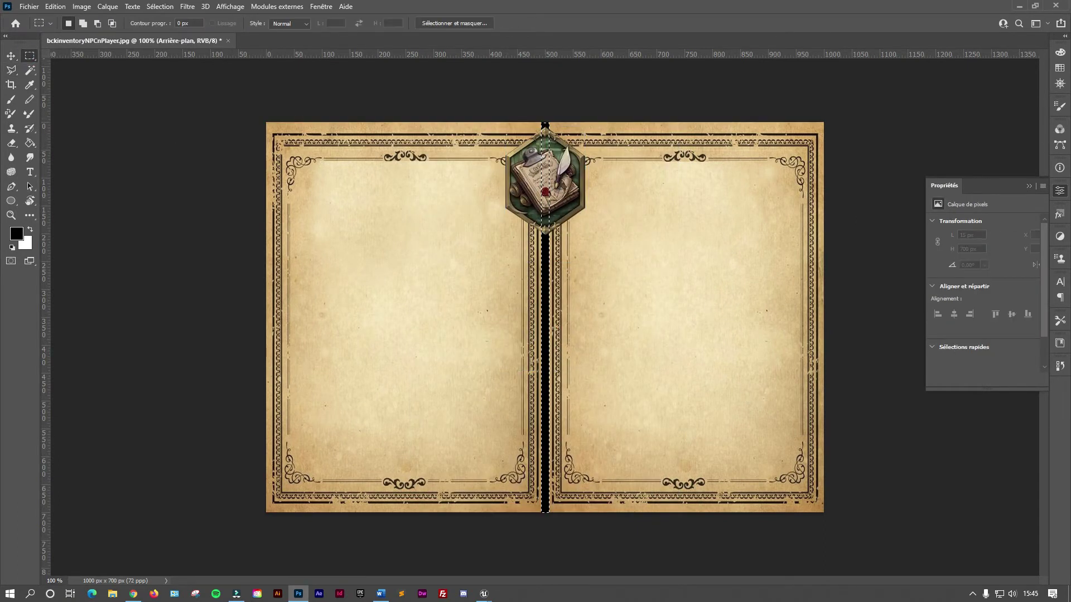
key("Delete")
Export the image as a PNG-24 copy through Save for Web, editing the file name.
key("ctrl+alt+shift+s")
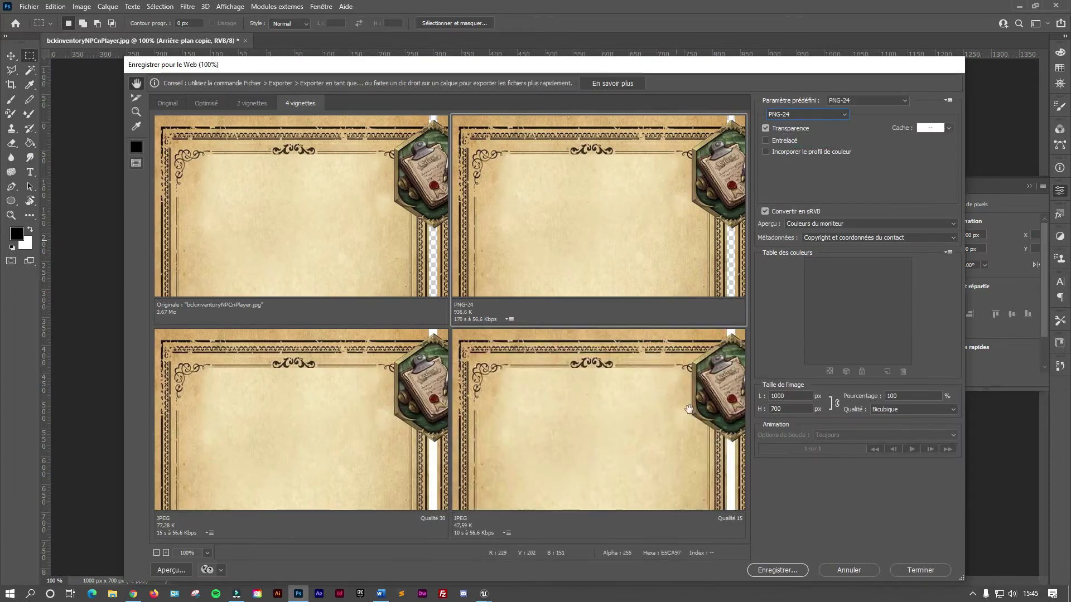
left_click(778, 570)
left_click_drag(274, 295, 250, 294)
type("Inventory")
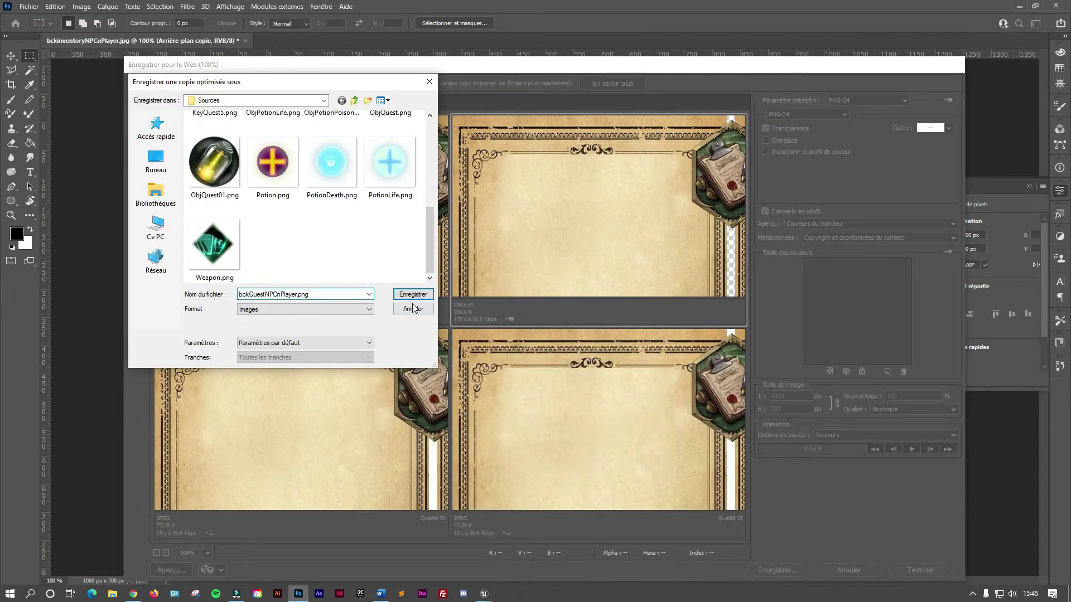
key("Return")
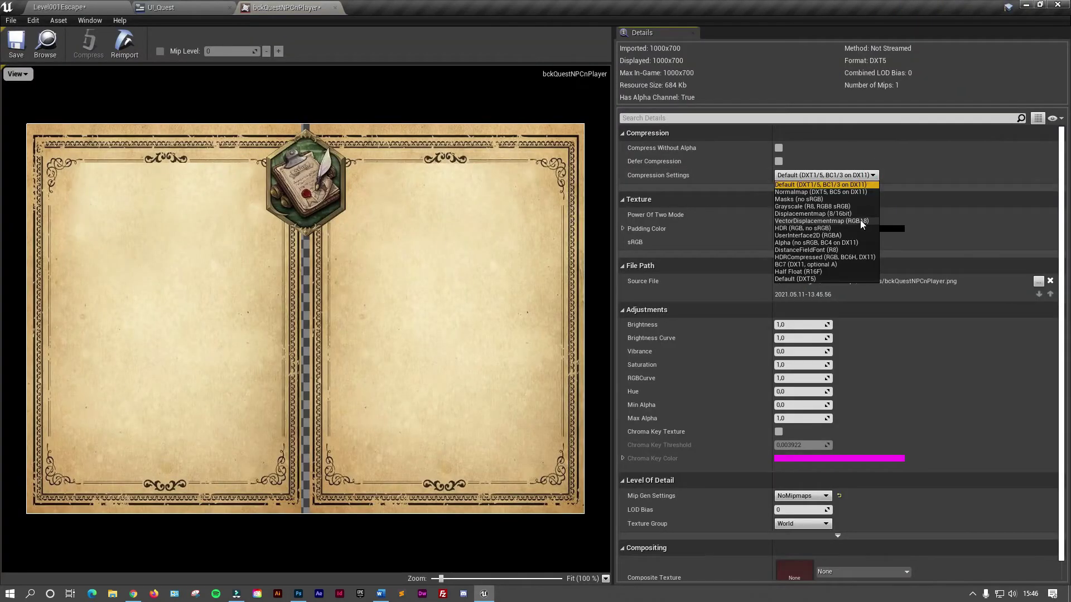
Adjust the imported texture's compression setting, then select the root Canvas Panel.
left_click(820, 235)
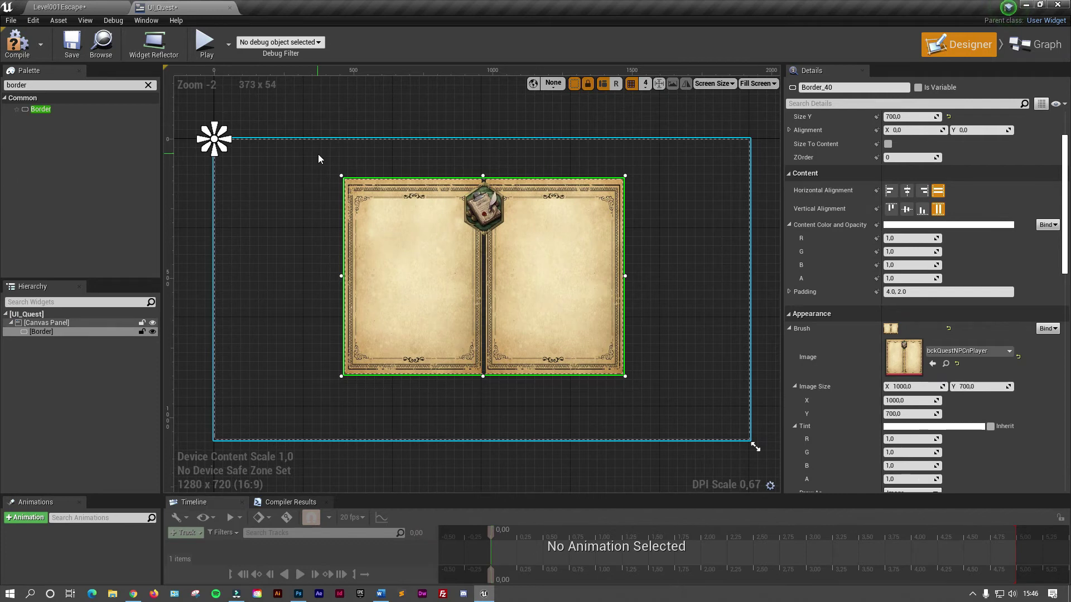
left_click(692, 232)
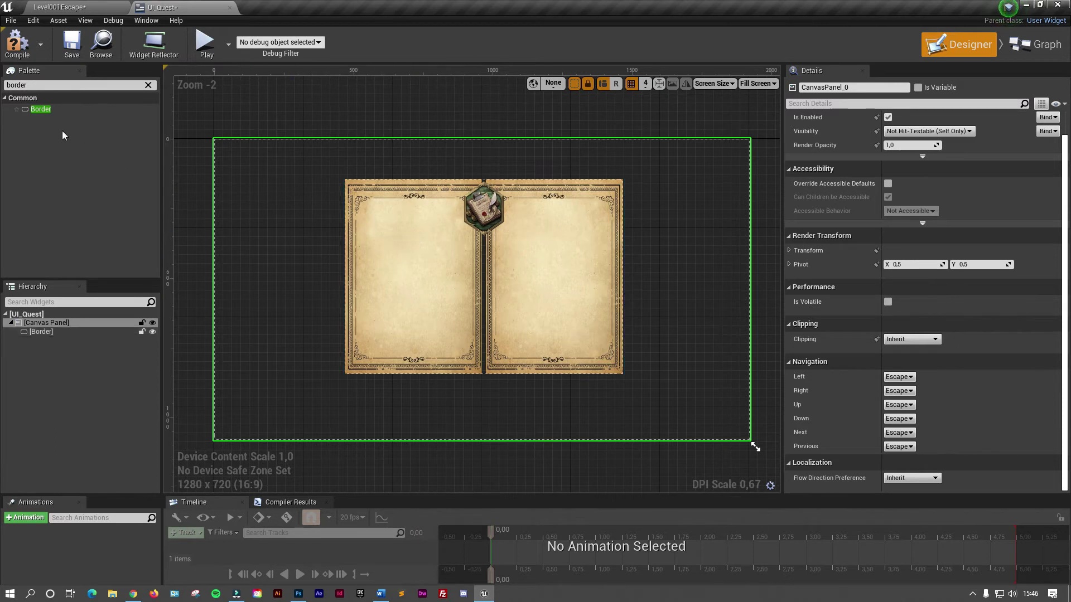
Place a Horizontal Box inside the Border and a Vertical Box inside it.
left_click(46, 87)
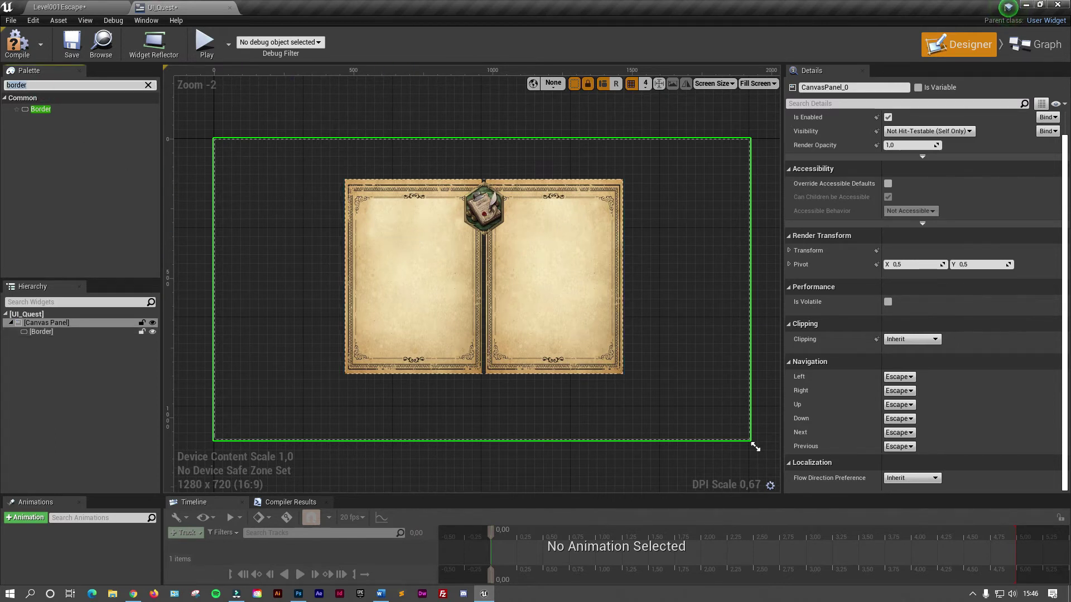
type("horiz")
left_click_drag(48, 109, 41, 332)
type("vertical")
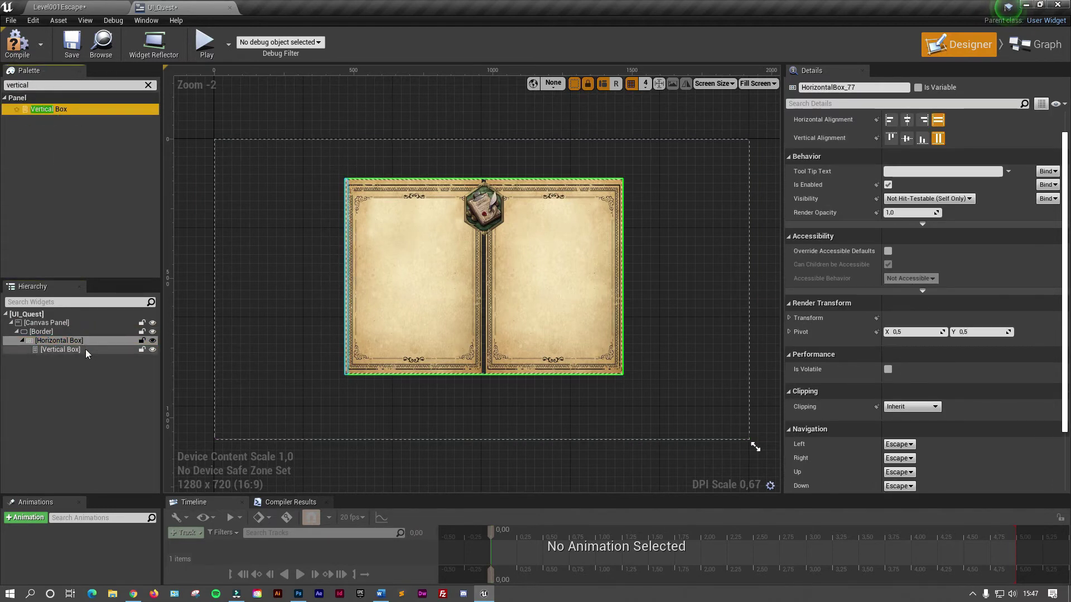
left_click_drag(49, 109, 59, 341)
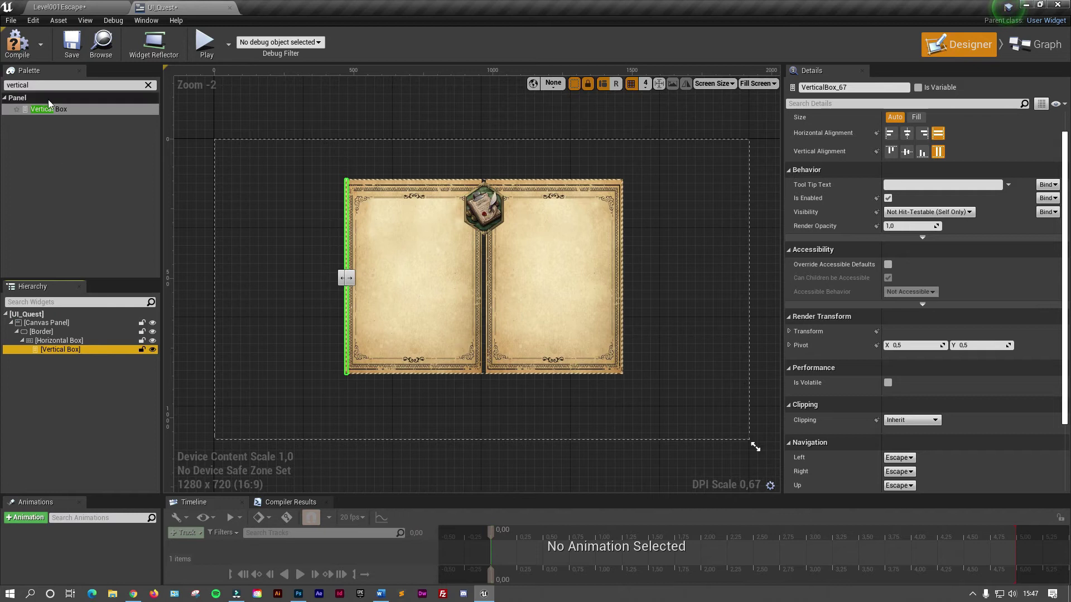
Add a Widget Switcher beside the Vertical Box and rename it QuestSwitcher.
left_click(39, 85)
type("widget")
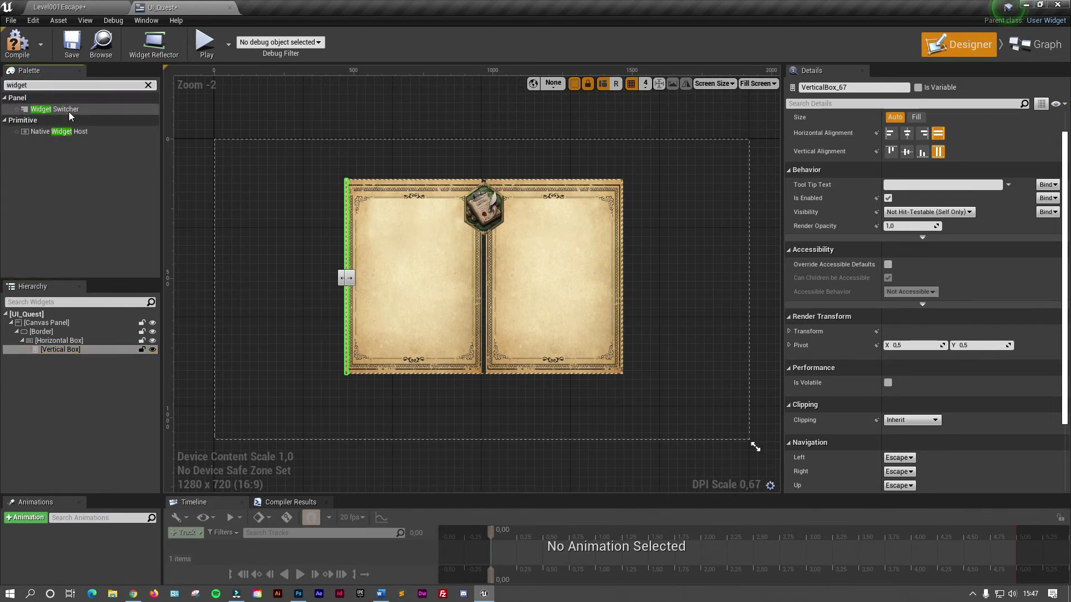
left_click_drag(59, 110, 65, 341)
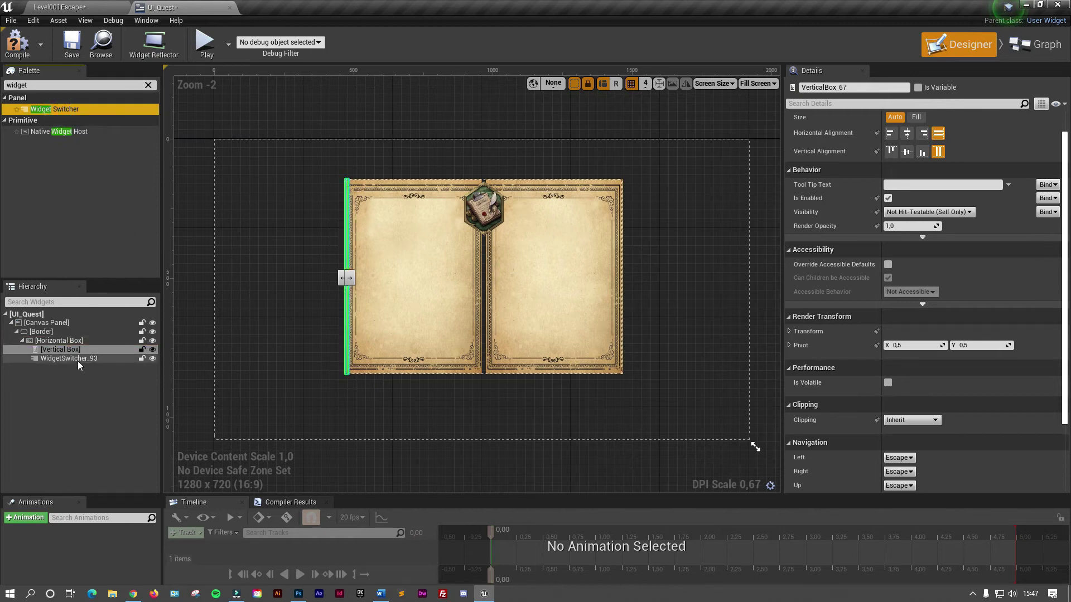
left_click(79, 360)
left_click(102, 360)
key("BackSpace")
key("BackSpace")
key("BackSpace")
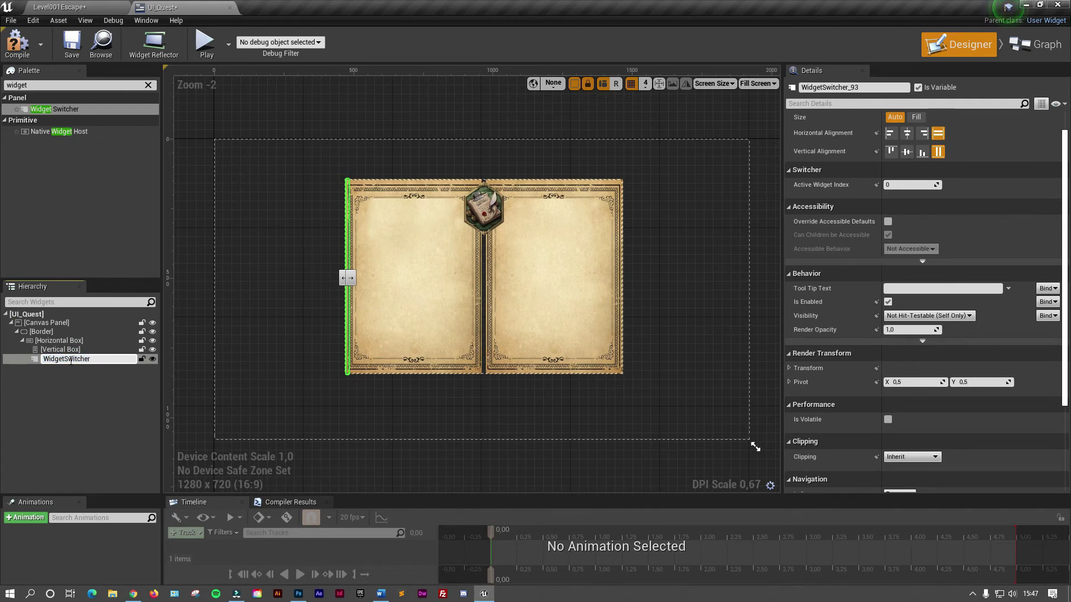
left_click_drag(70, 361, 35, 363)
type("Quest")
left_click(97, 401)
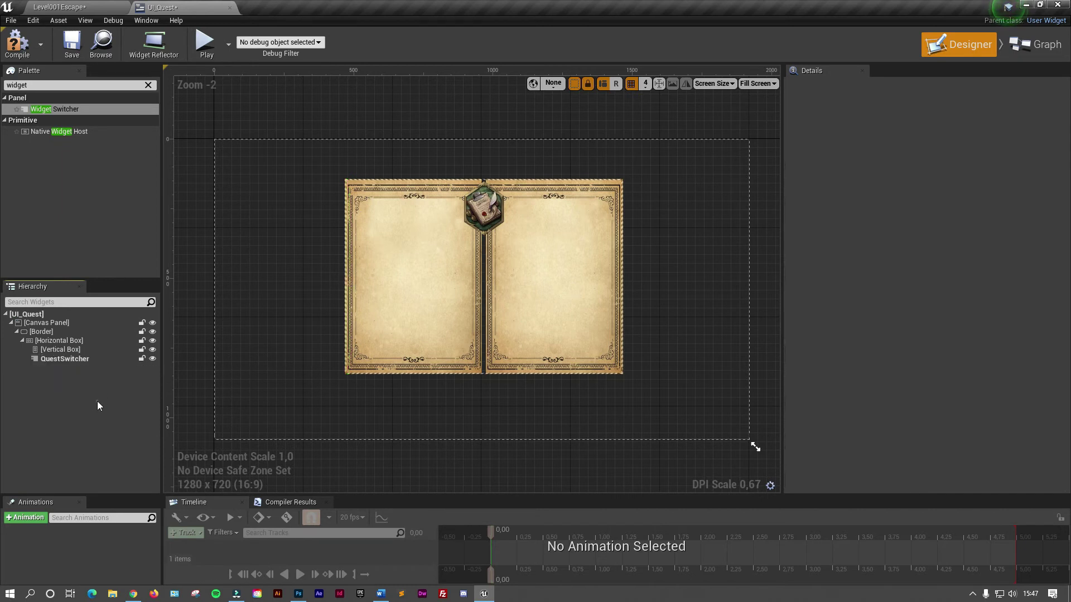
Mark the Vertical Box as Is Variable.
left_click(76, 359)
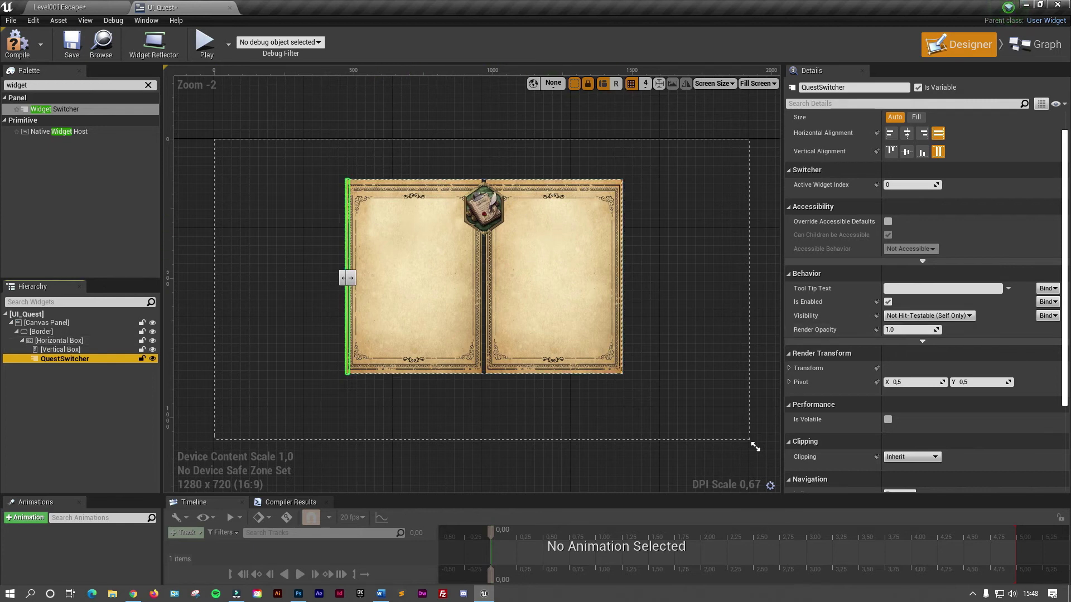
left_click(73, 350)
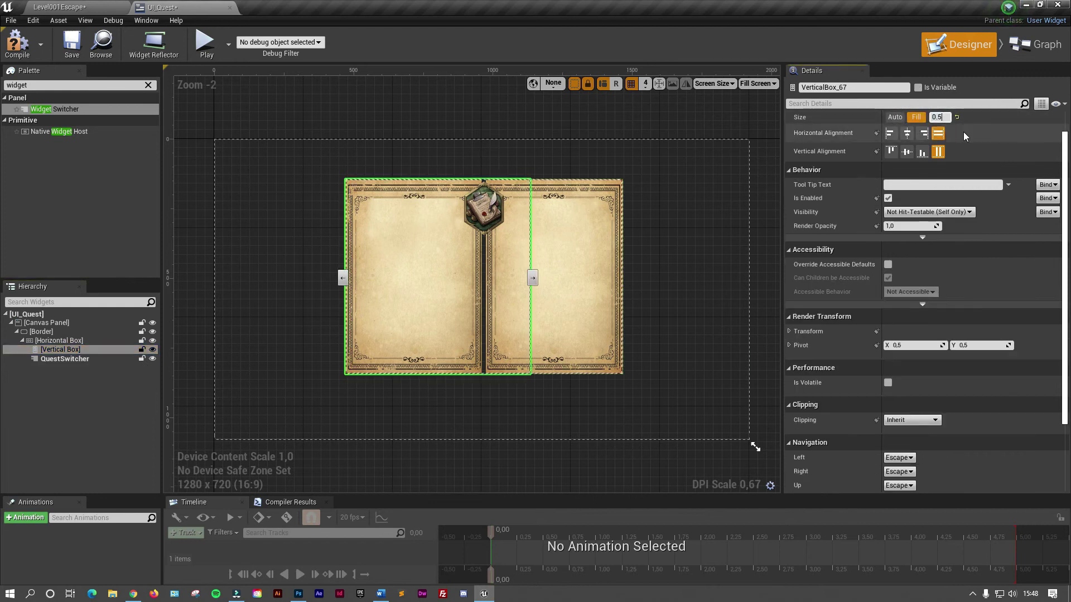
left_click(917, 88)
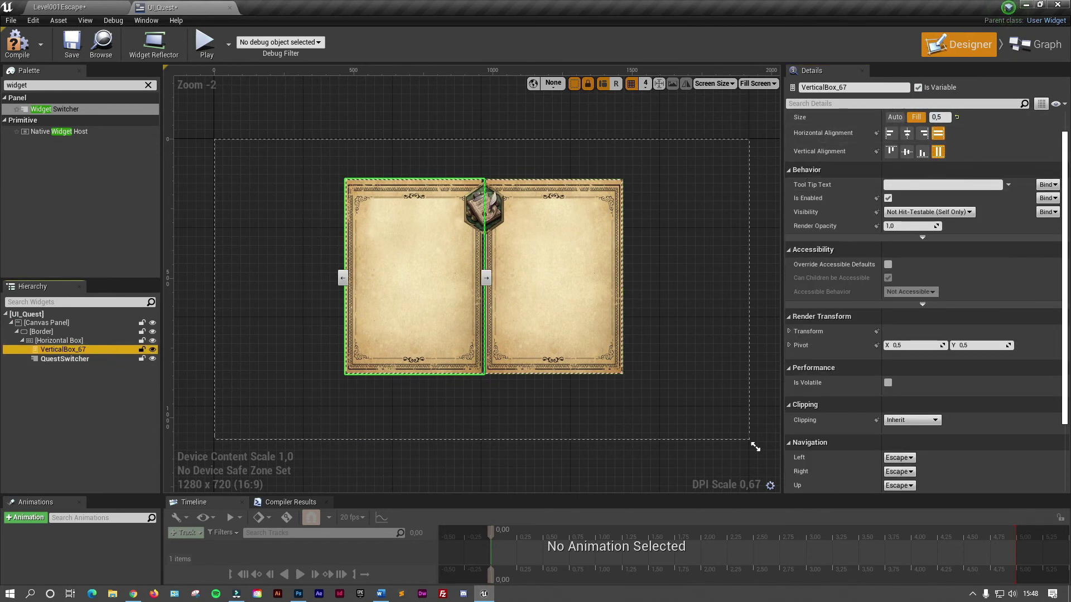
Expand the Vertical Box's slot padding and set left 40 and right 20.
left_click(81, 359)
left_click(63, 349)
left_click(789, 133)
left_click(913, 146)
type("40")
key("Return")
left_click(896, 174)
type("20")
key("Return")
Give QuestSwitcher left and top padding of 40.
left_click(552, 279)
left_click(913, 147)
type("40")
key("Return")
left_click(63, 350)
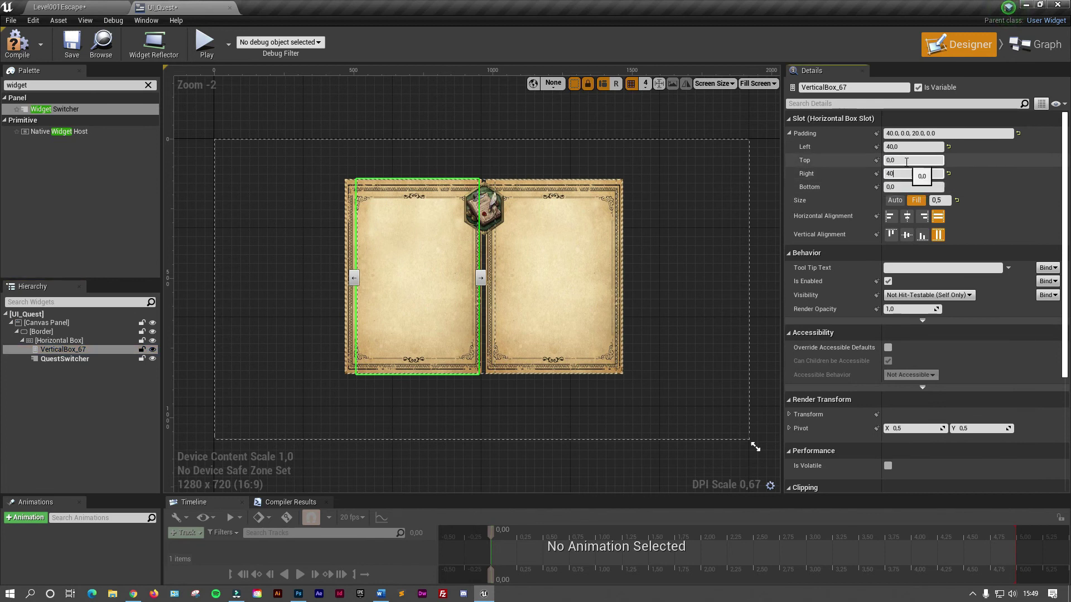
left_click(65, 358)
left_click(913, 174)
type("40")
left_click(902, 161)
key("Return")
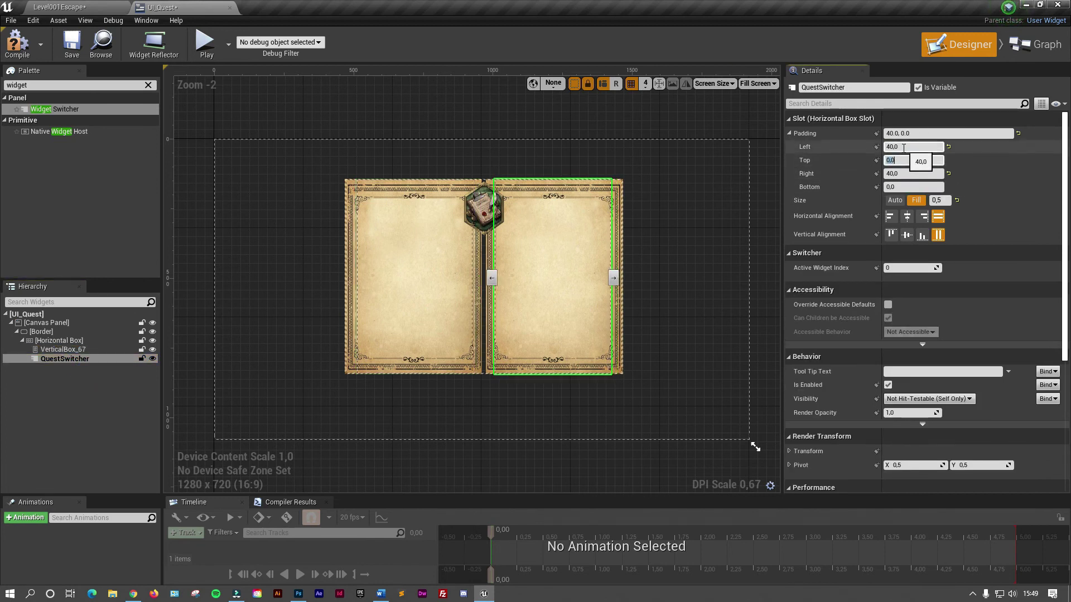
Change the Vertical Box's padding value to 80.
left_click(63, 349)
left_click(65, 359)
left_click(481, 293)
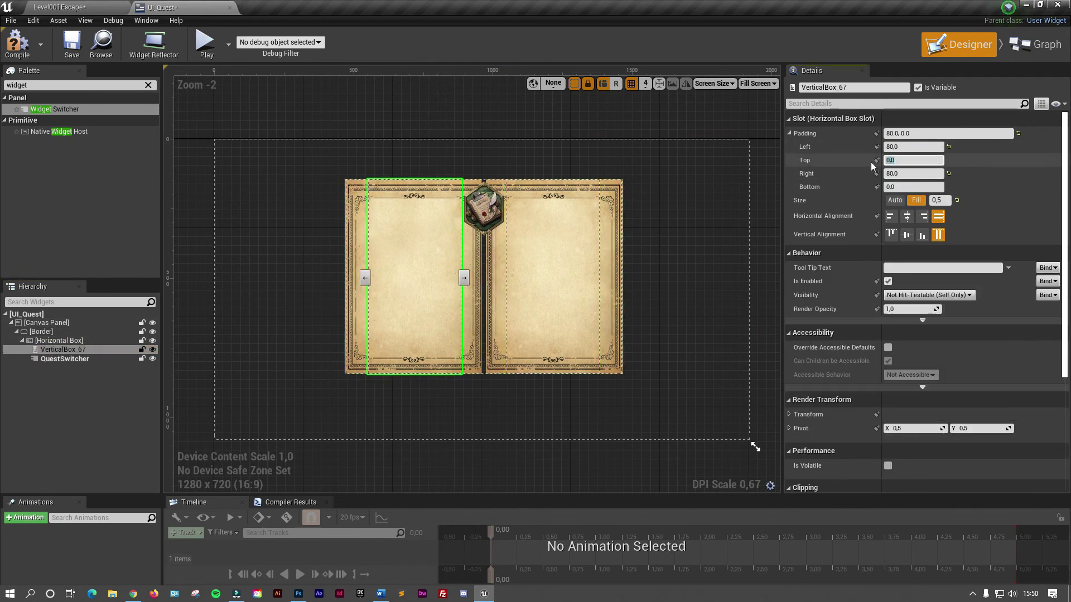
type("100")
left_click(913, 187)
type("80")
key("Return")
left_click(903, 174)
key("Return")
Select QuestSwitcher's bottom padding field and compare both boxes on the canvas pages.
left_click(65, 359)
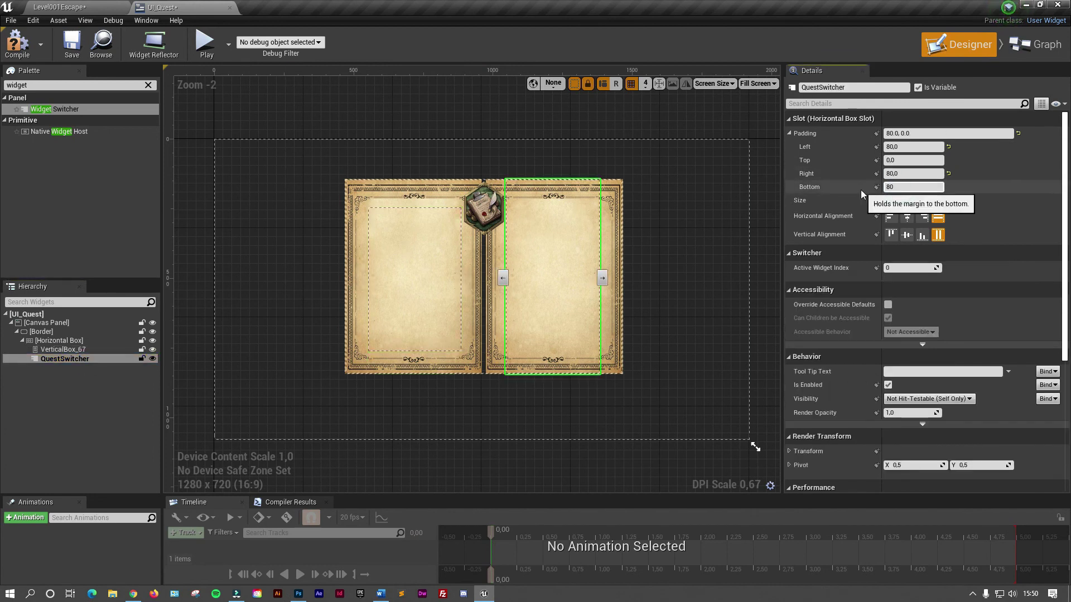
type("100")
left_click(913, 186)
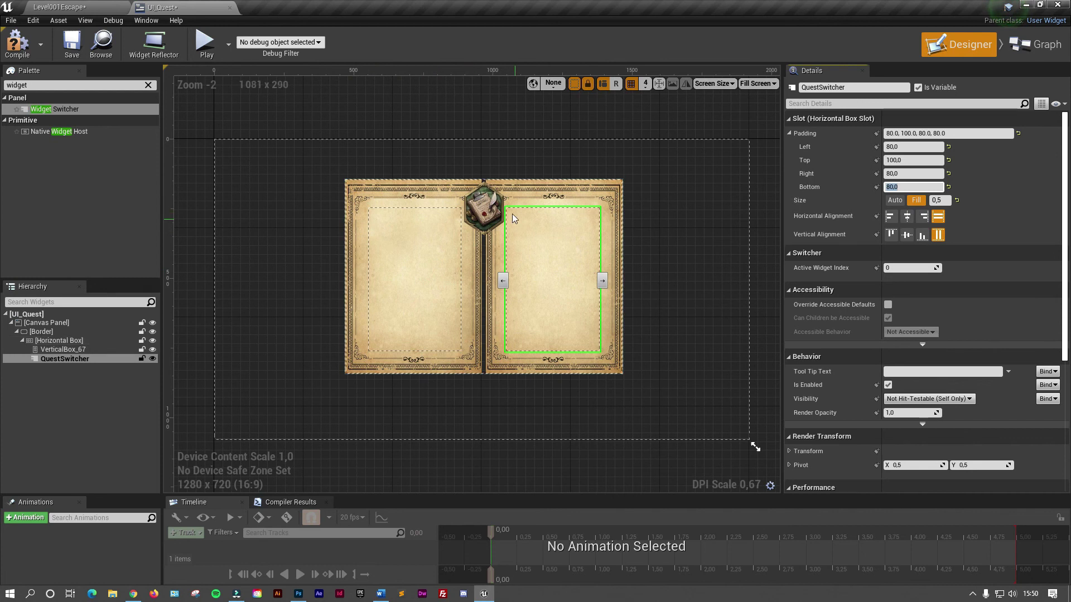
left_click(404, 259)
left_click(526, 266)
left_click(420, 269)
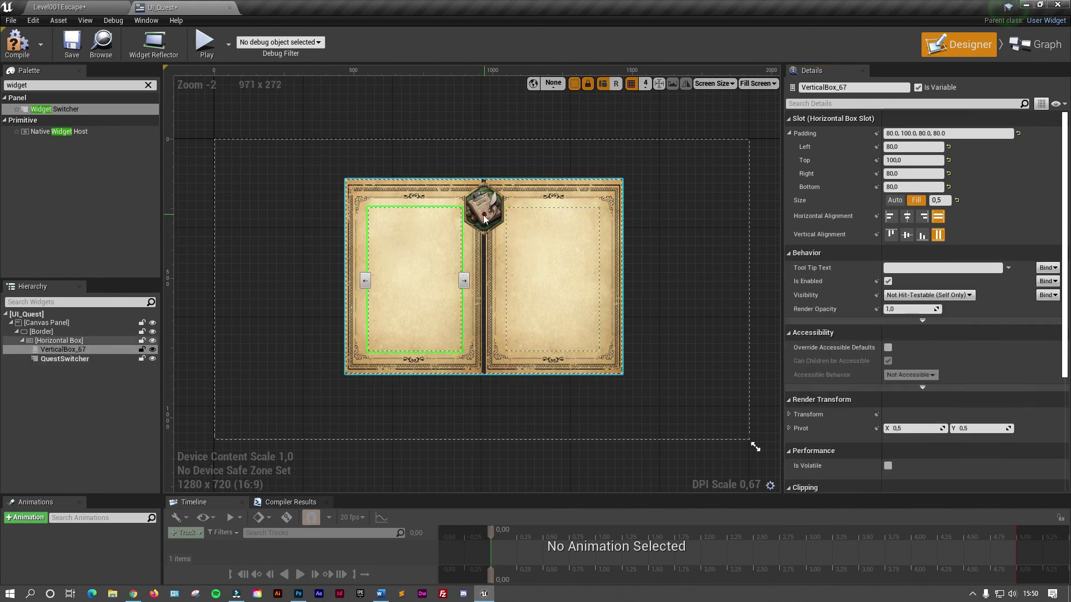